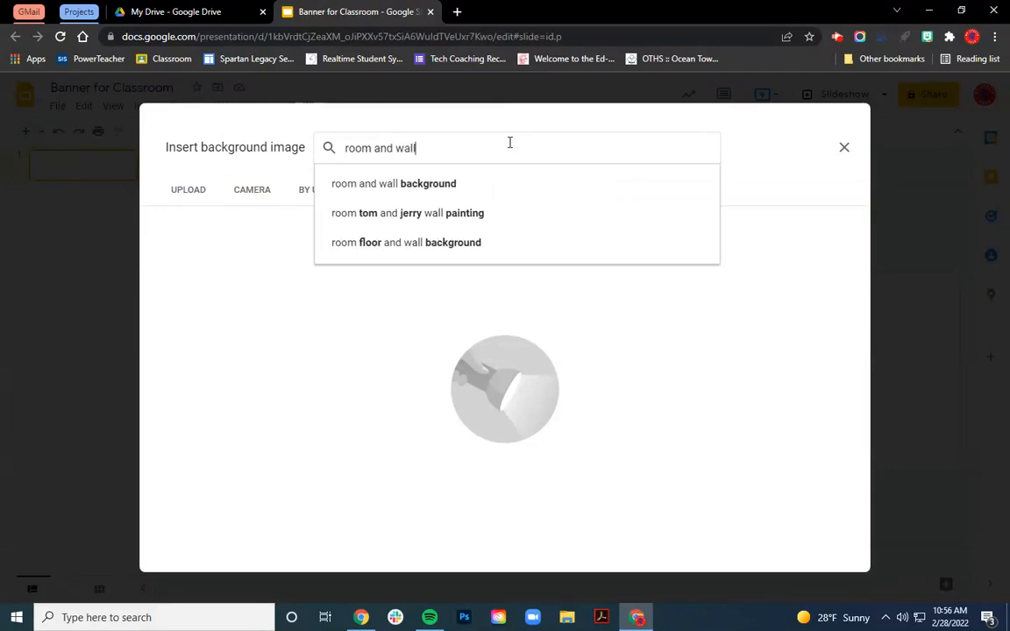
Step: Search images for "room and wall background" and set the brick wall with brown plank floor as the slide background
{"action": "left_click", "coordinate": [523, 185]}
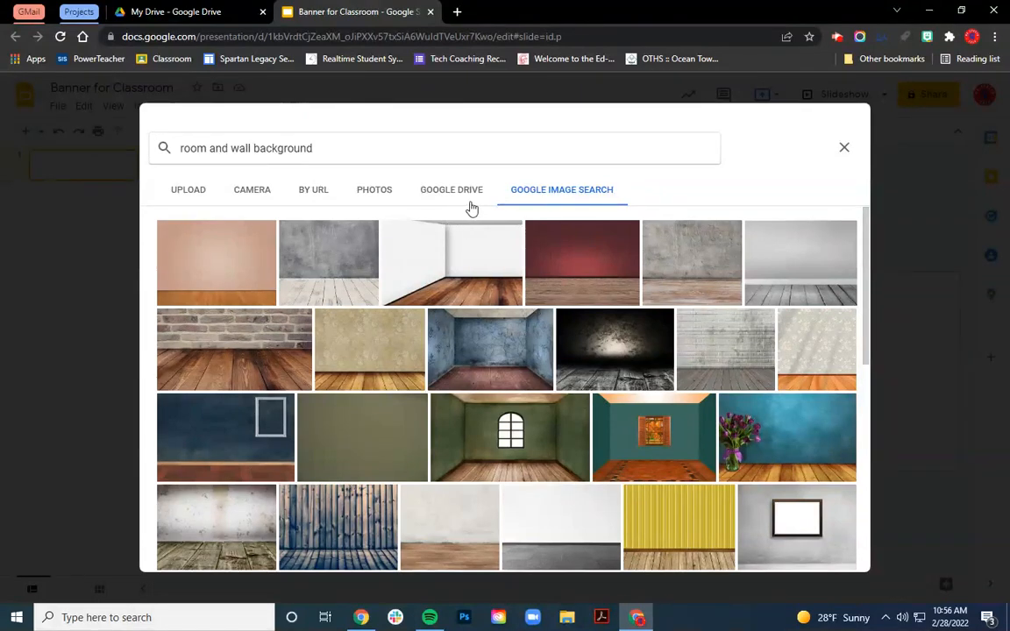
{"action": "left_click", "coordinate": [289, 352]}
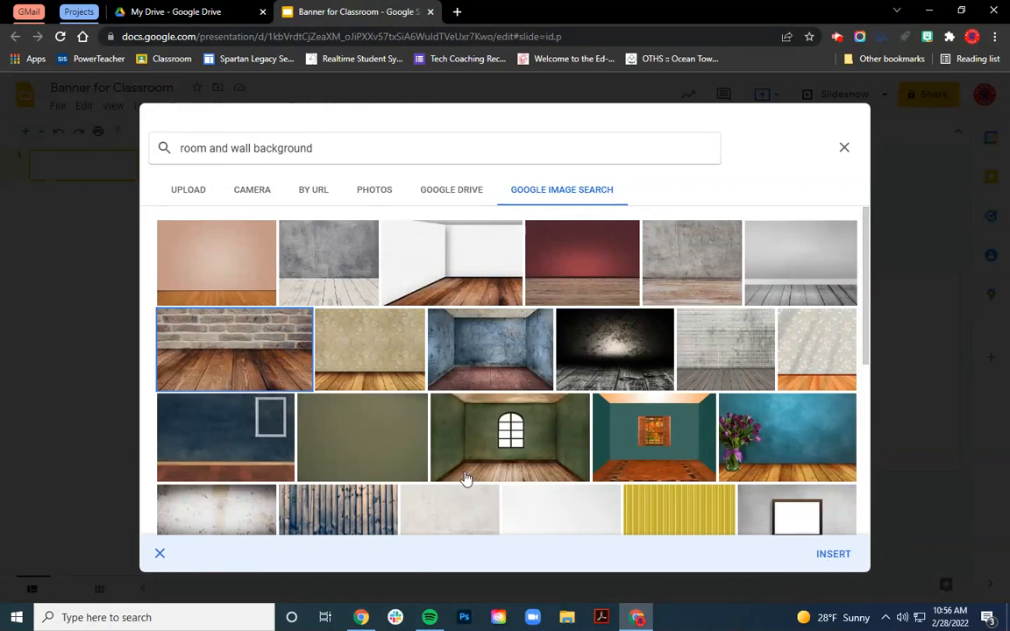
{"action": "left_click", "coordinate": [184, 341]}
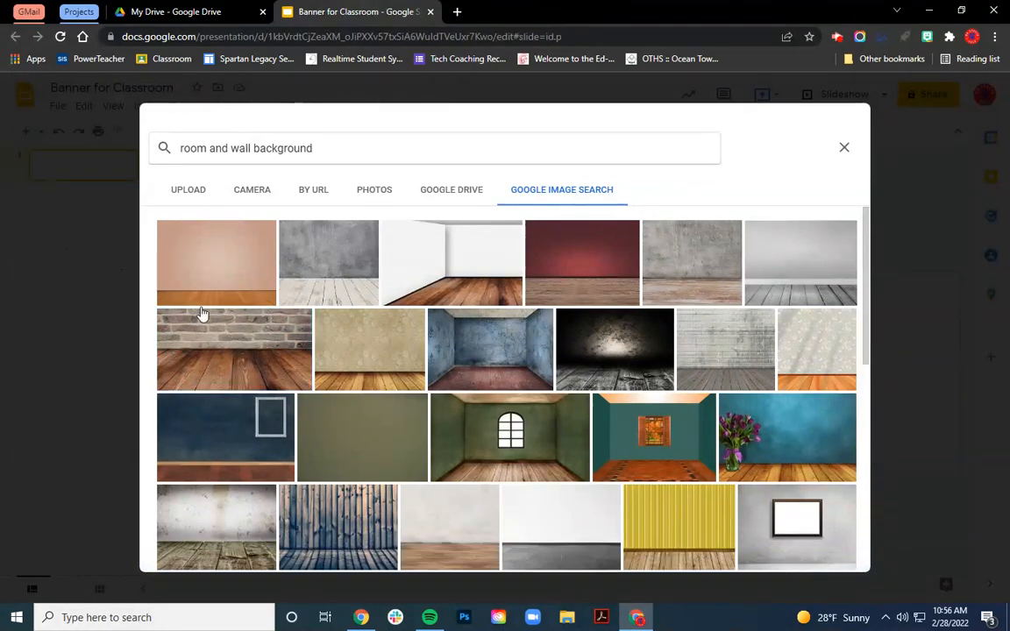
{"action": "left_click", "coordinate": [203, 313]}
{"action": "left_click", "coordinate": [835, 555]}
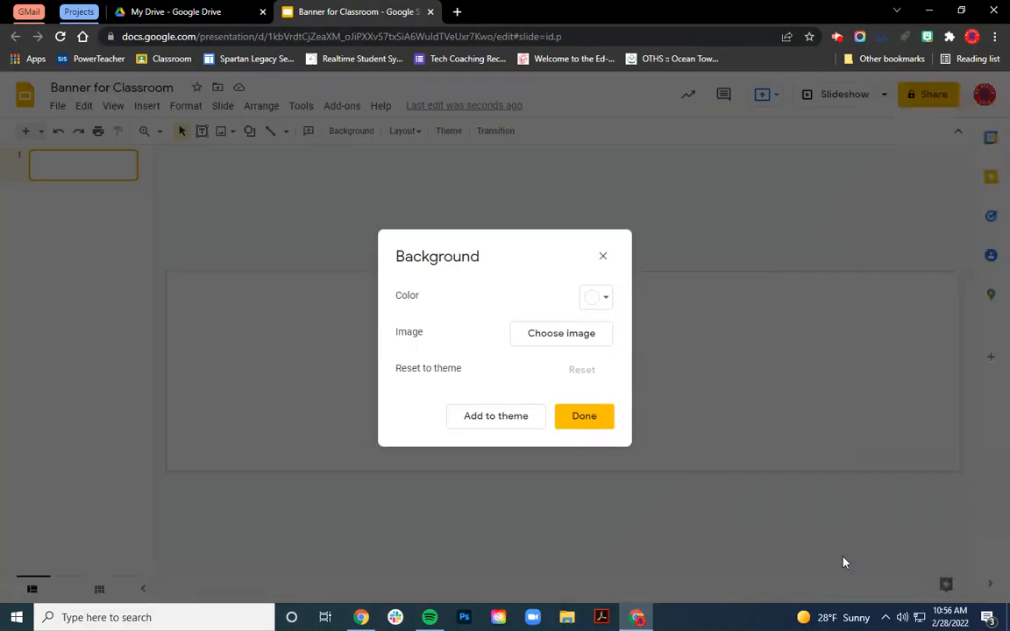
{"action": "left_click", "coordinate": [584, 418]}
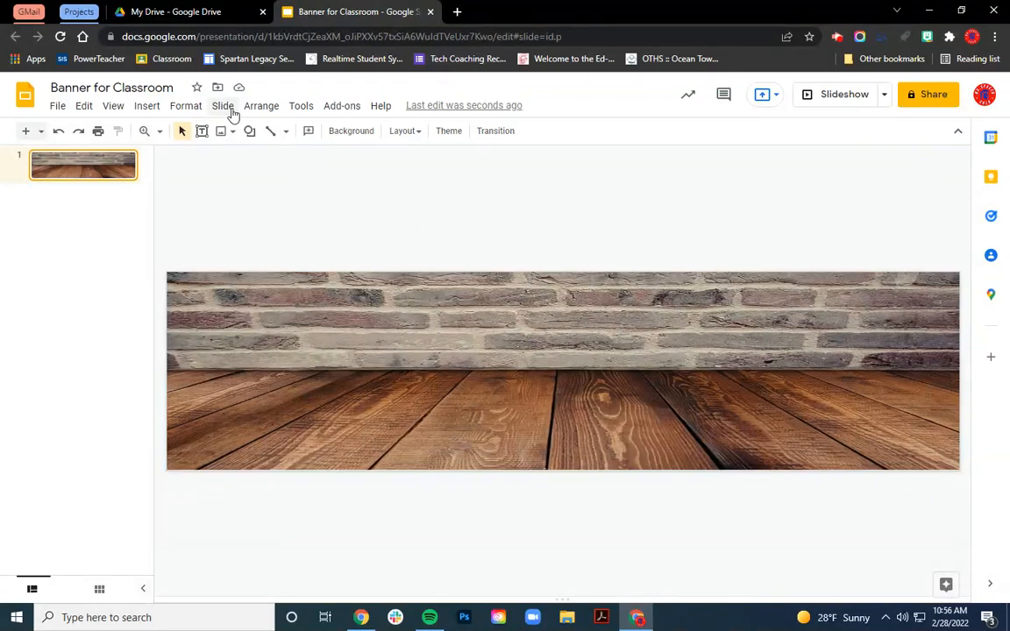
Step: Search the web for "transparent desk" images and insert the low grey-brown table with block legs onto the slide
{"action": "left_click", "coordinate": [147, 107]}
{"action": "mouse_move", "coordinate": [160, 137]}
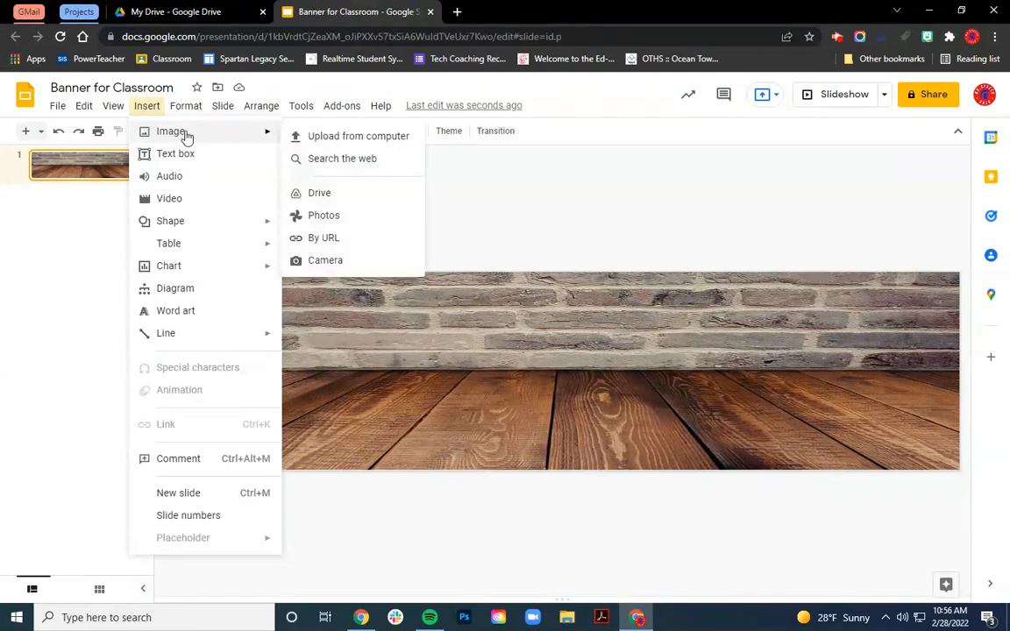
{"action": "left_click", "coordinate": [313, 161]}
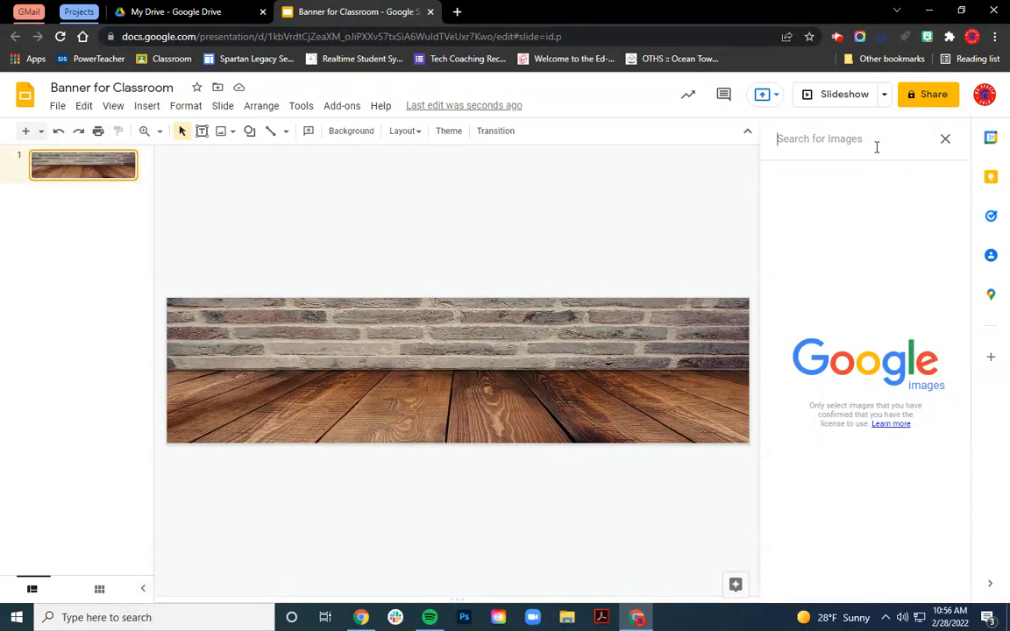
{"action": "type", "text": "transparent"}
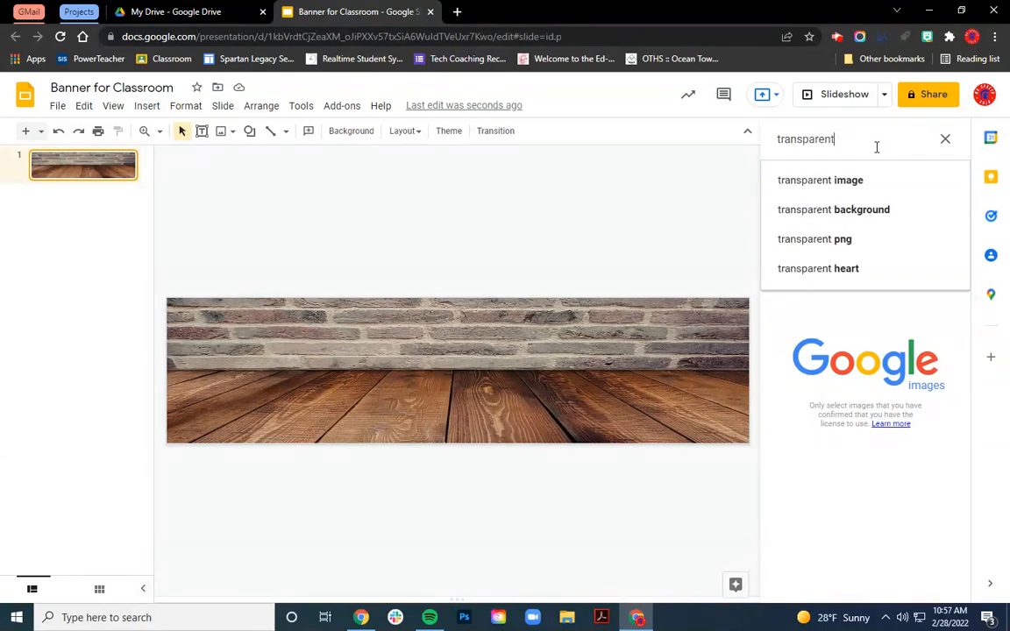
{"action": "type", "text": " desk"}
{"action": "key", "text": "Return"}
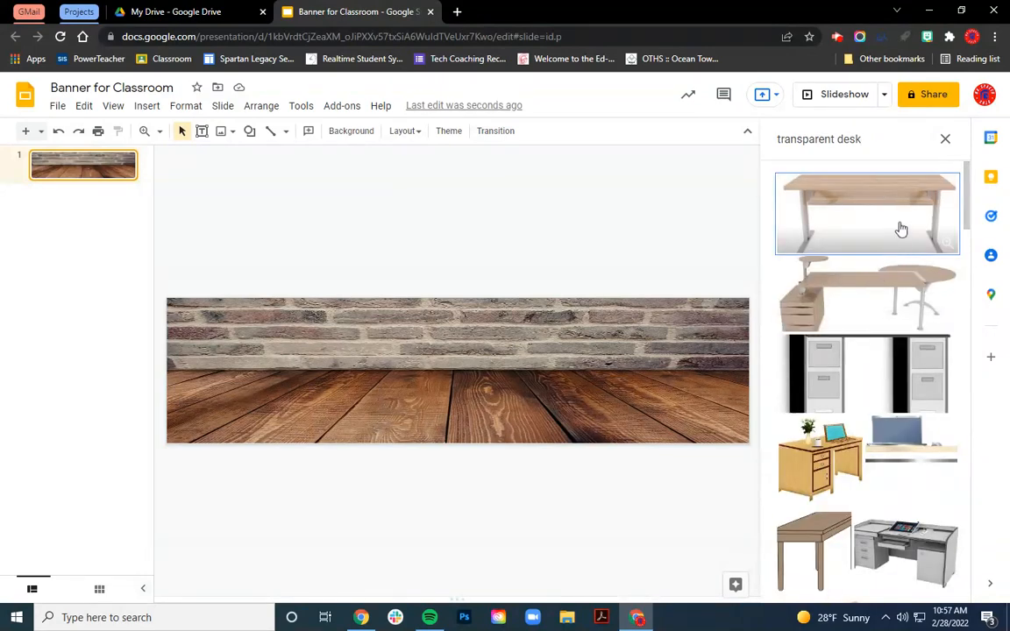
{"action": "scroll", "coordinate": [898, 236], "scroll_direction": "down", "scroll_amount": 8}
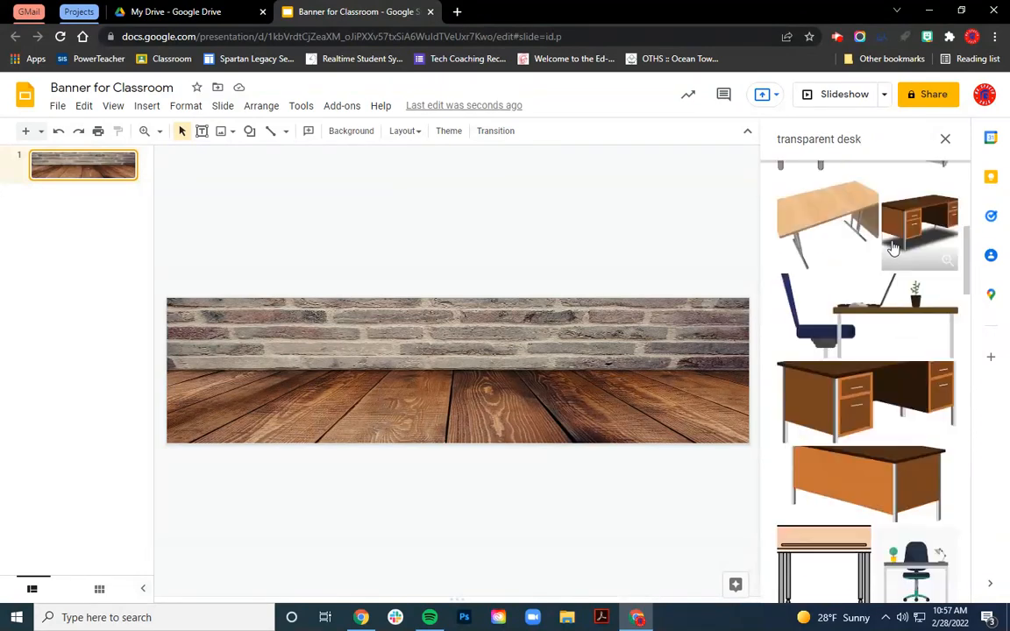
{"action": "scroll", "coordinate": [891, 249], "scroll_direction": "down", "scroll_amount": 1}
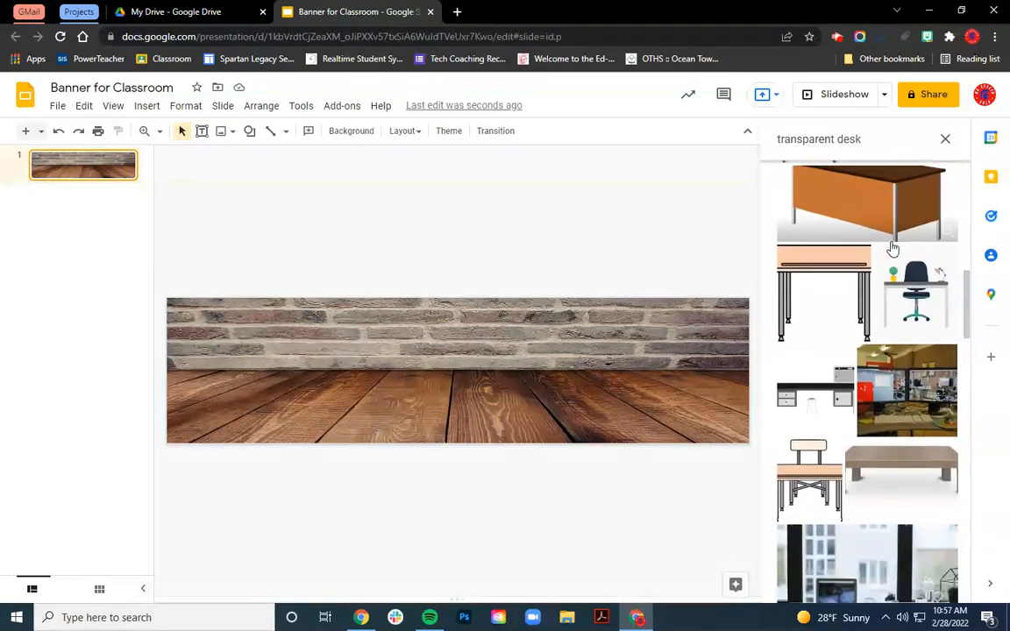
{"action": "left_click", "coordinate": [919, 477]}
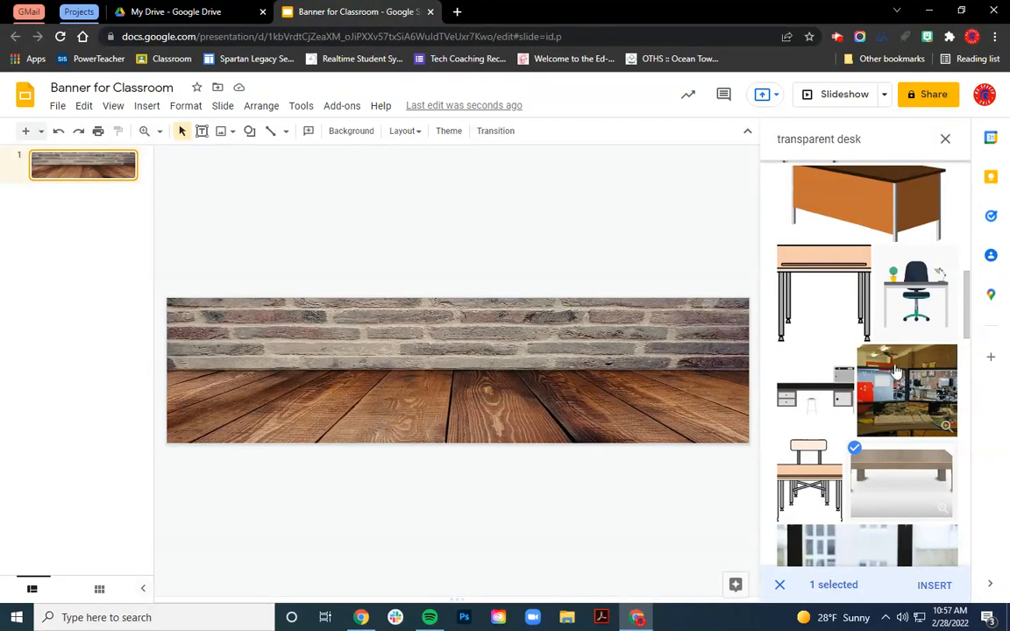
{"action": "left_click", "coordinate": [936, 588]}
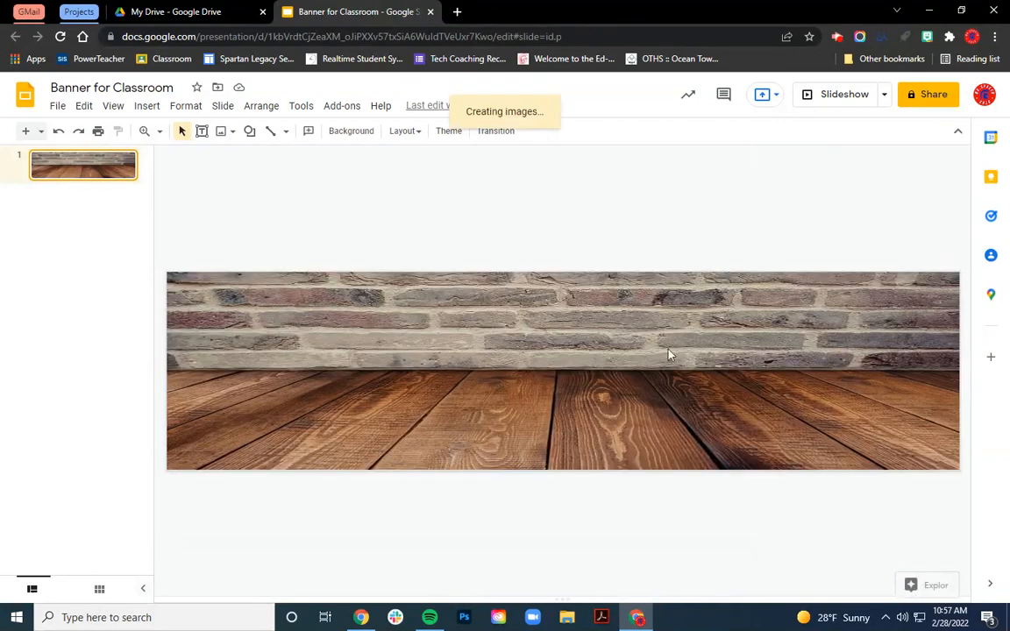
Step: Shrink the table image slightly and place it on the wooden floor near the banner's right end
{"action": "left_click_drag", "start_coordinate": [470, 342], "coordinate": [866, 403]}
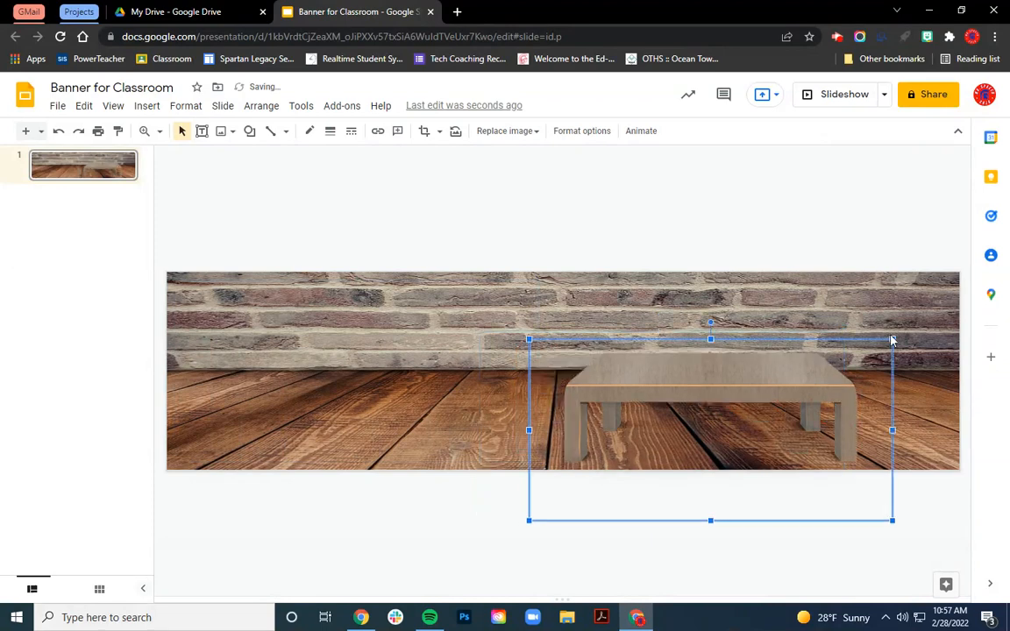
{"action": "left_click_drag", "start_coordinate": [891, 340], "coordinate": [862, 355]}
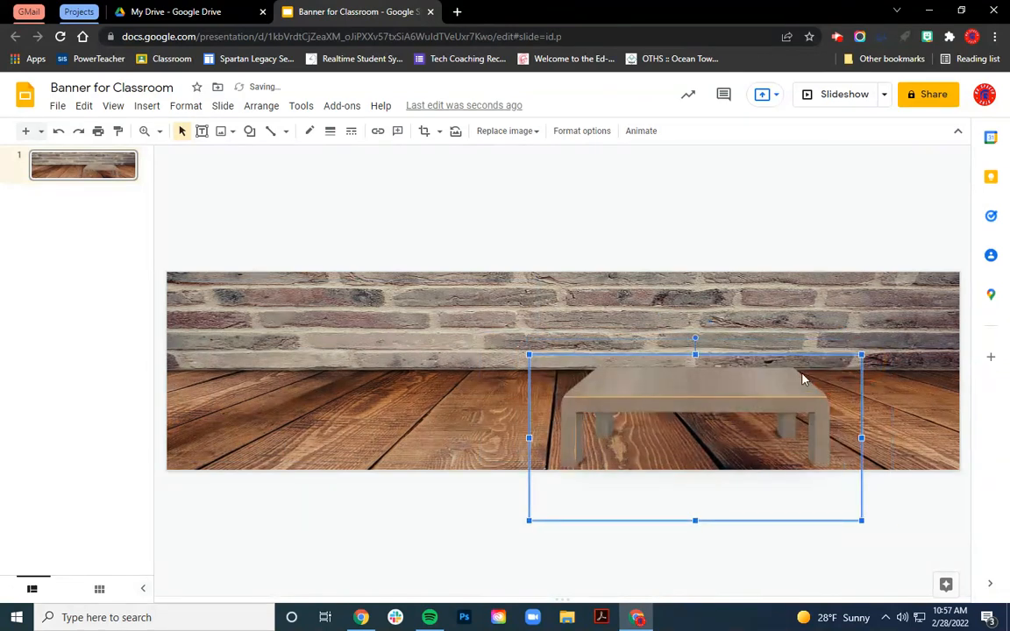
{"action": "left_click_drag", "start_coordinate": [786, 376], "coordinate": [872, 378]}
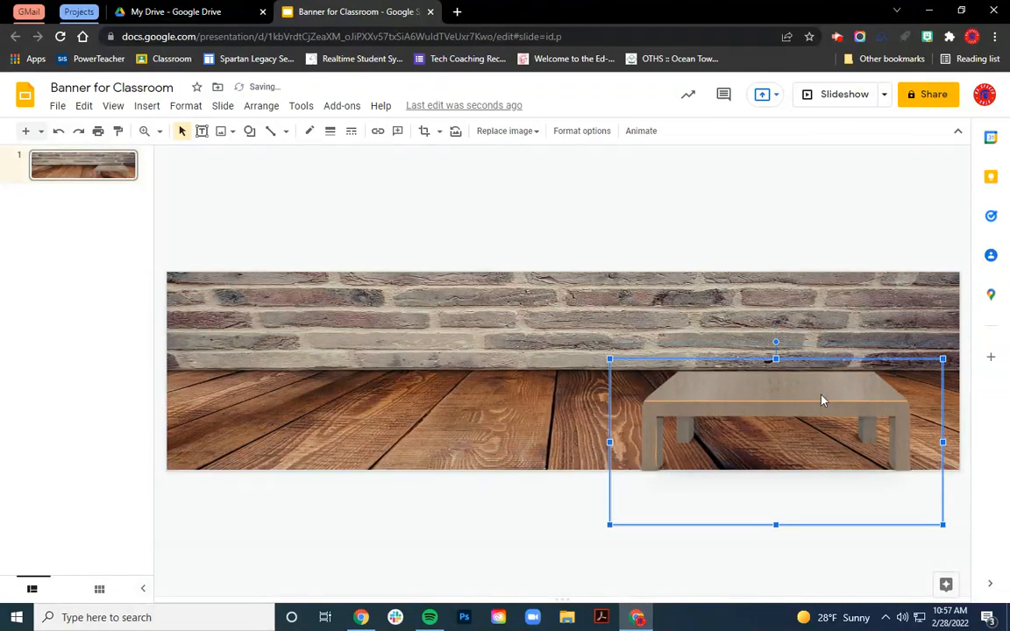
{"action": "left_click_drag", "start_coordinate": [793, 399], "coordinate": [795, 395]}
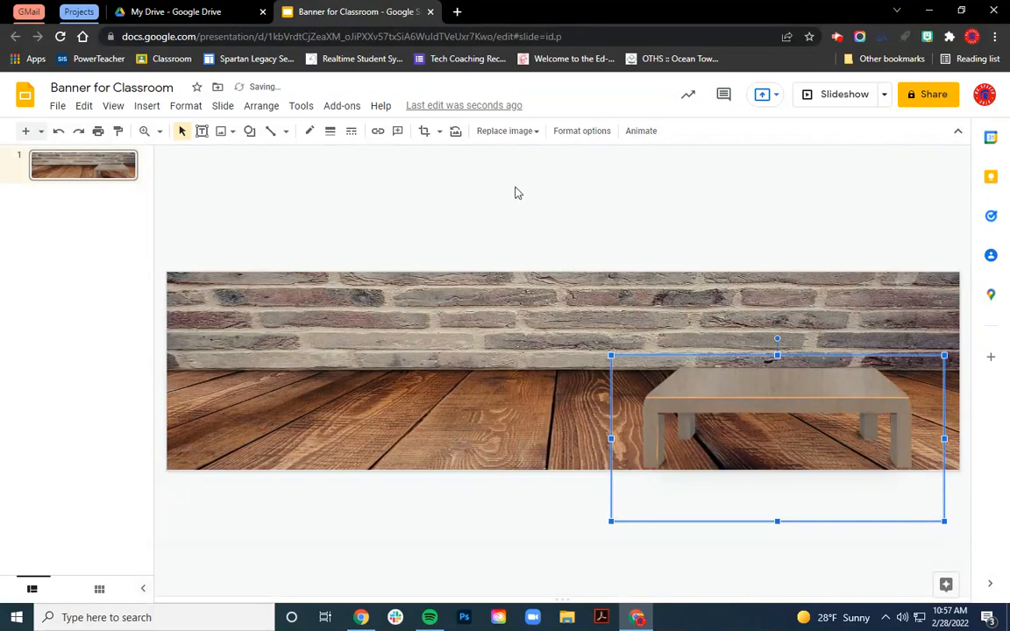
{"action": "left_click", "coordinate": [469, 176]}
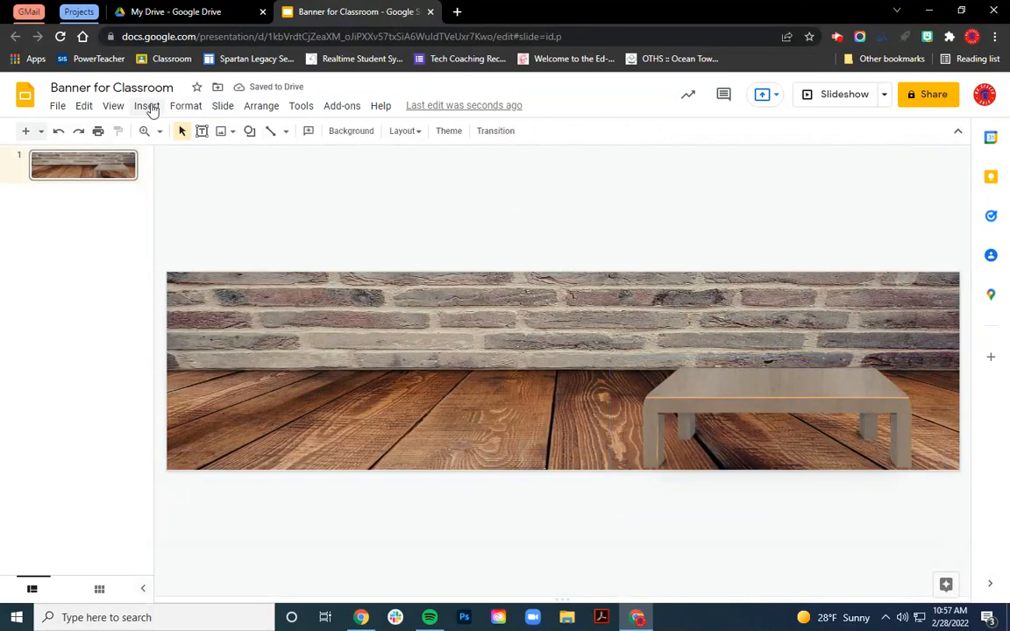
Step: Search the web for "transparent whiteboard" images and insert the wide framed whiteboard with two black dots onto the slide
{"action": "left_click", "coordinate": [147, 106]}
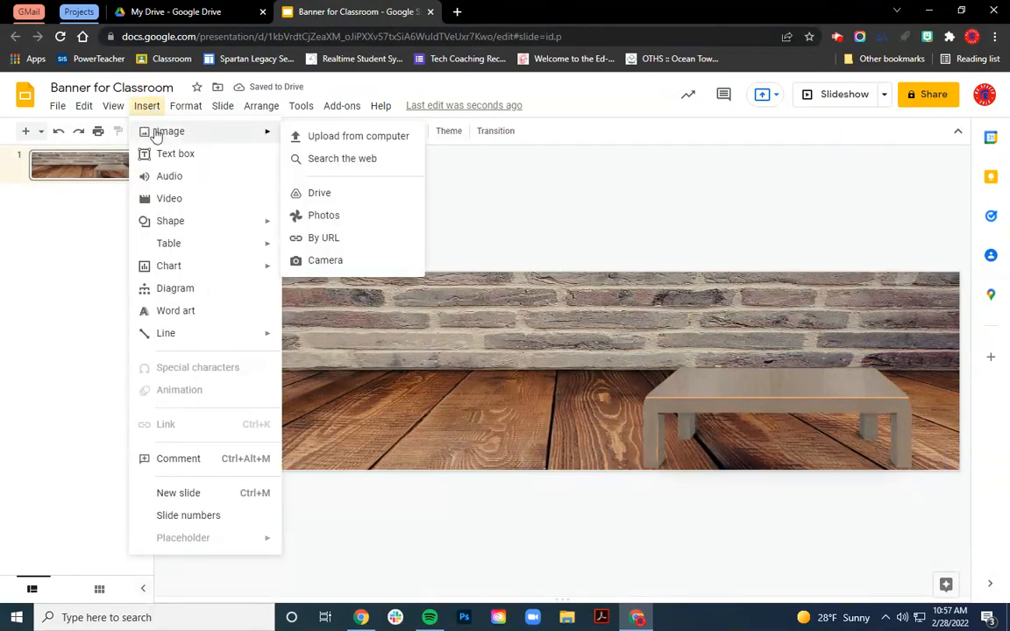
{"action": "left_click", "coordinate": [312, 163]}
{"action": "double_click", "coordinate": [846, 140]}
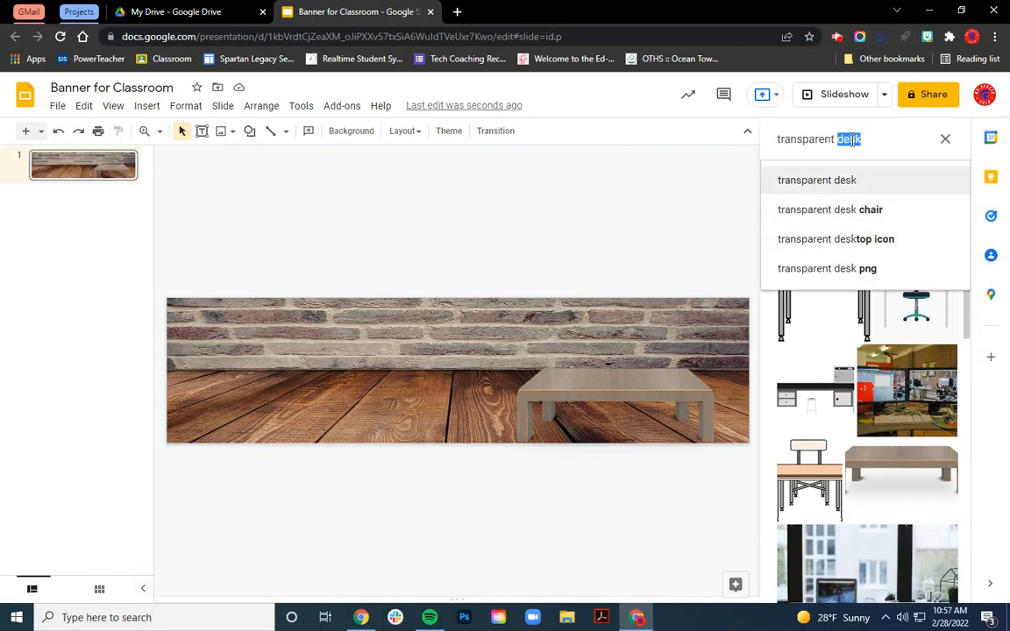
{"action": "type", "text": "whiteboard"}
{"action": "key", "text": "Return"}
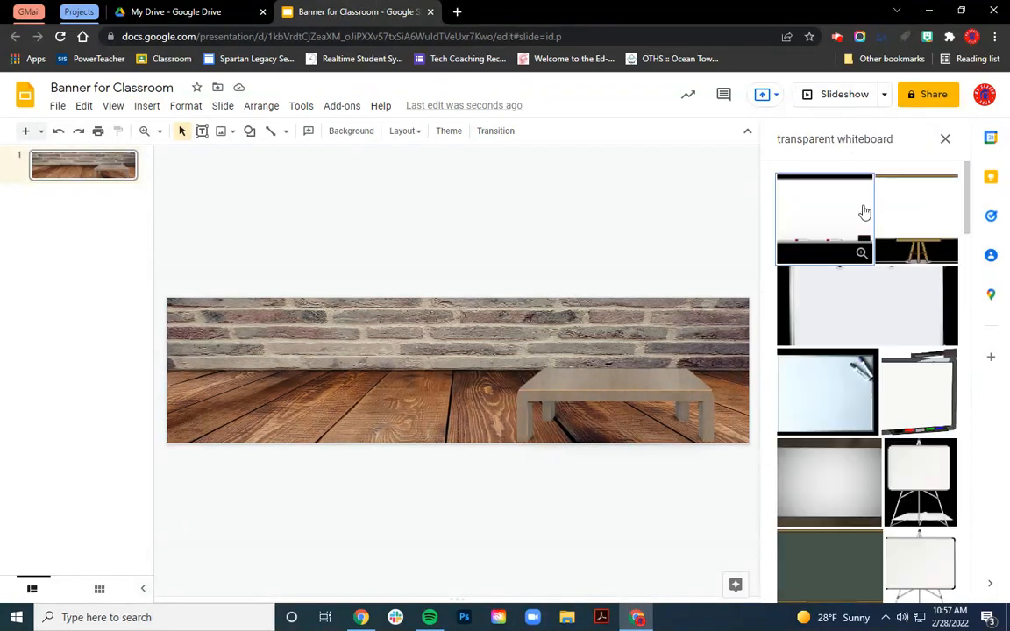
{"action": "left_click", "coordinate": [861, 292]}
{"action": "left_click", "coordinate": [934, 584]}
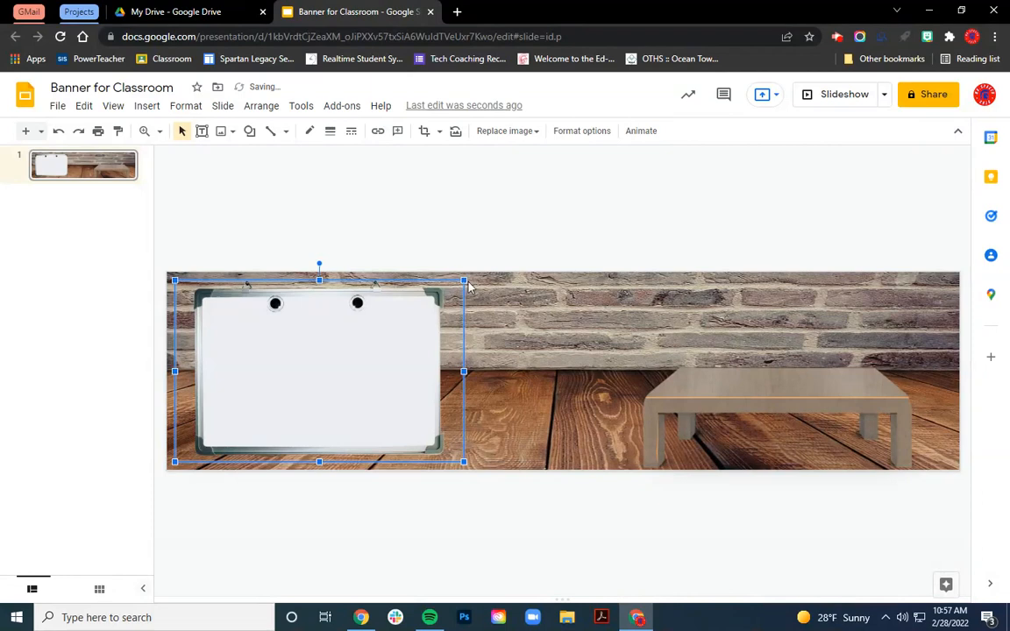
Step: Shrink the whiteboard to fit the height of the brick wall and place it near the middle of the banner
{"action": "left_click_drag", "start_coordinate": [465, 279], "coordinate": [343, 338]}
{"action": "left_click_drag", "start_coordinate": [300, 394], "coordinate": [413, 306]}
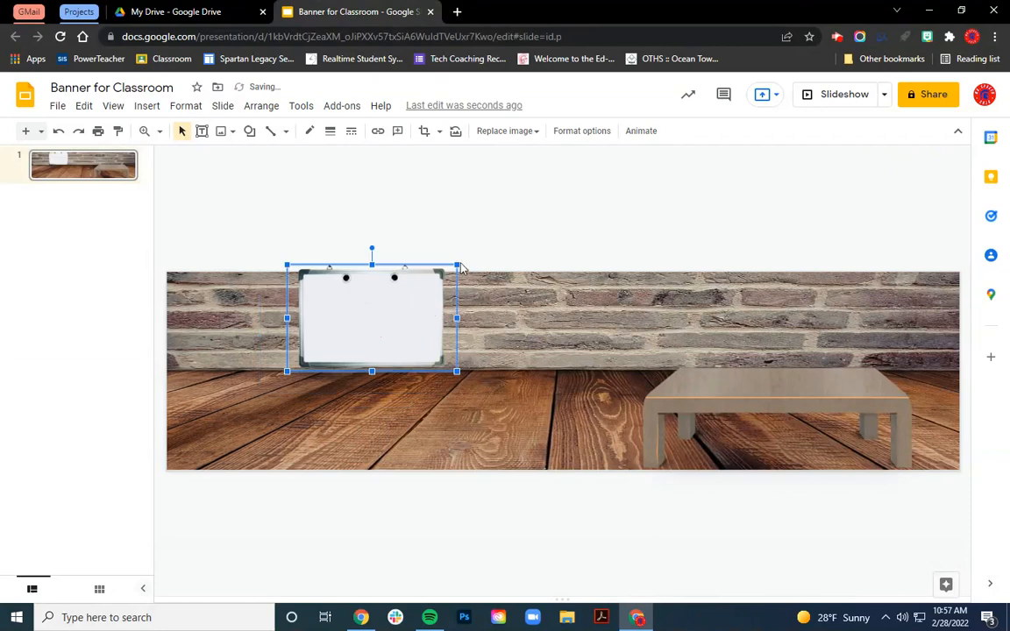
{"action": "left_click_drag", "start_coordinate": [458, 266], "coordinate": [443, 271]}
{"action": "left_click_drag", "start_coordinate": [415, 311], "coordinate": [580, 312]}
{"action": "left_click", "coordinate": [608, 230]}
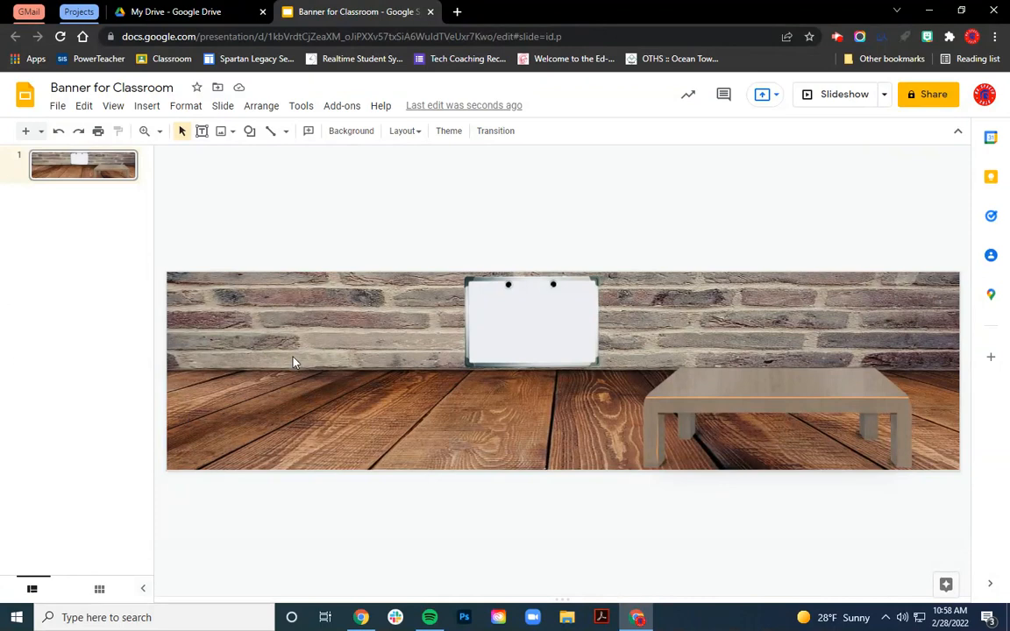
{"action": "left_click", "coordinate": [149, 106]}
{"action": "mouse_move", "coordinate": [163, 132]}
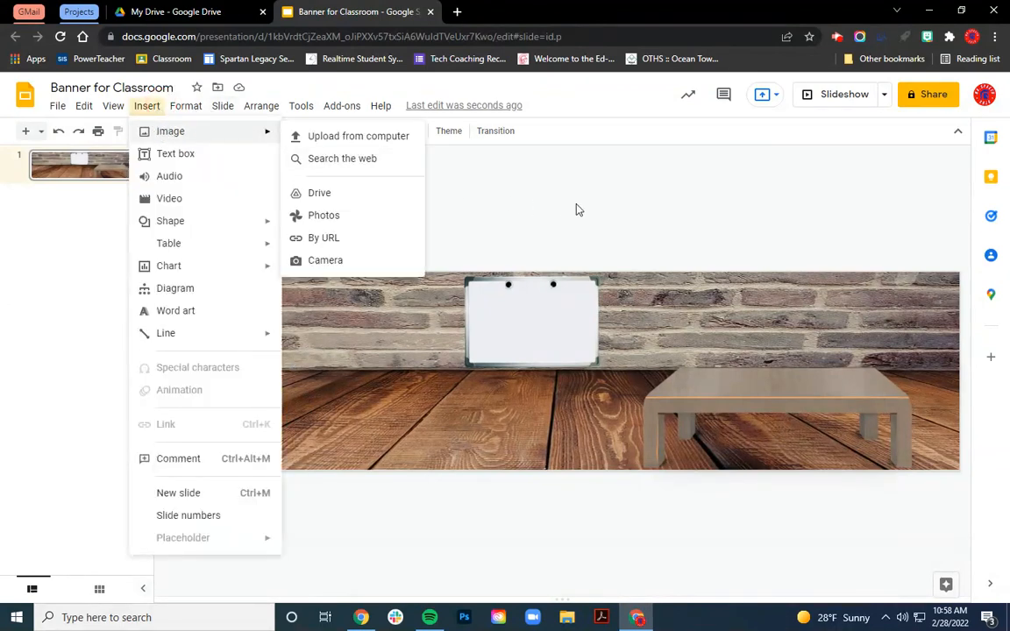
{"action": "left_click", "coordinate": [630, 208]}
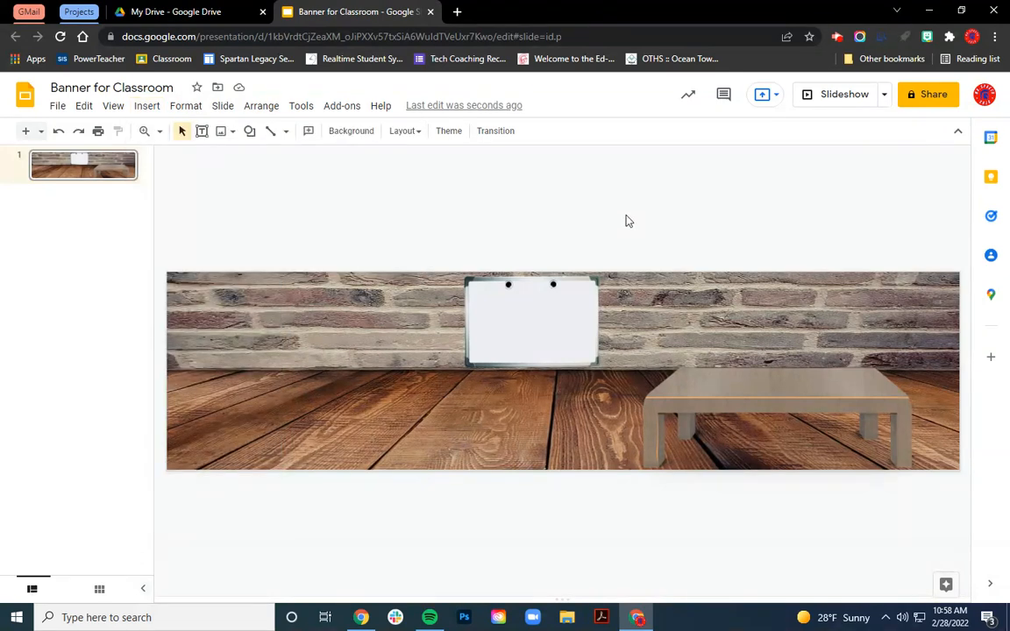
Step: Duplicate the classroom slide repeatedly until the presentation has seven identical slides
{"action": "right_click", "coordinate": [91, 171]}
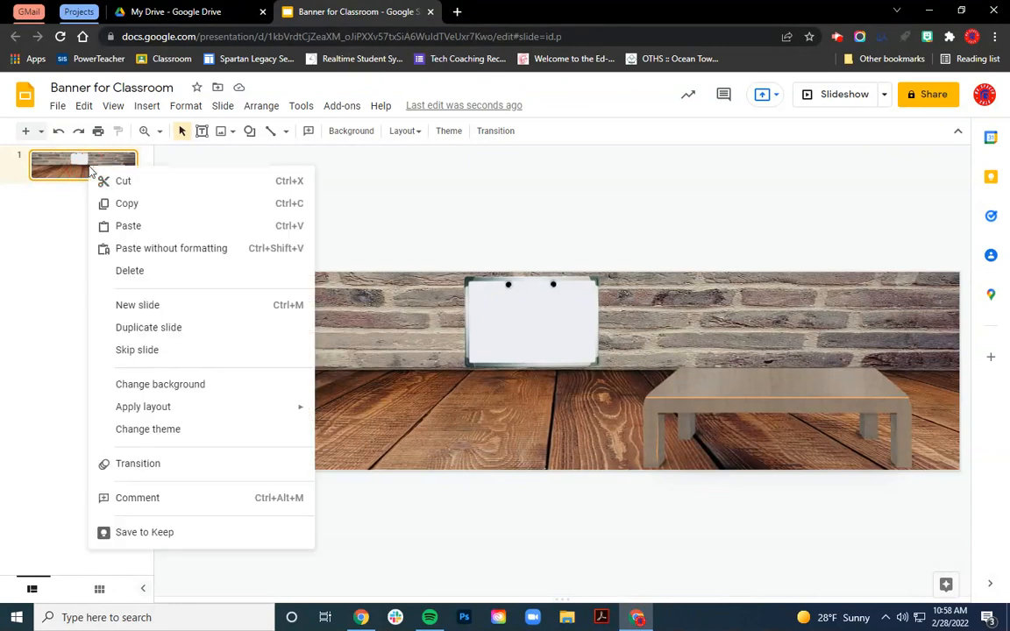
{"action": "left_click", "coordinate": [147, 328]}
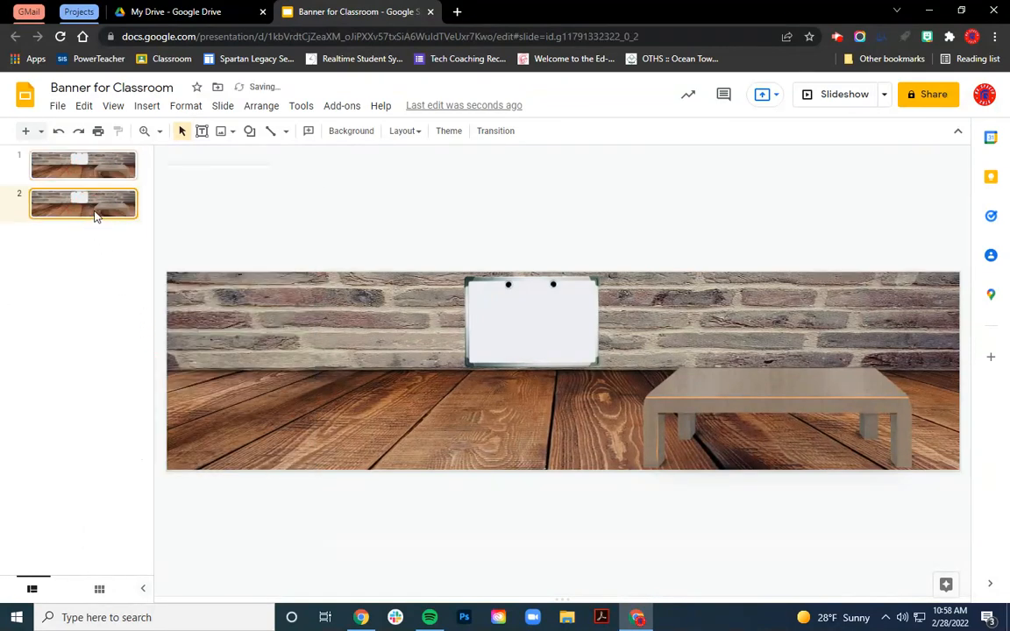
{"action": "left_click_drag", "start_coordinate": [97, 216], "coordinate": [106, 254]}
{"action": "key", "text": "ctrl+d"}
{"action": "key", "text": "ctrl+d"}
{"action": "key", "text": "ctrl+d"}
{"action": "key", "text": "ctrl+d"}
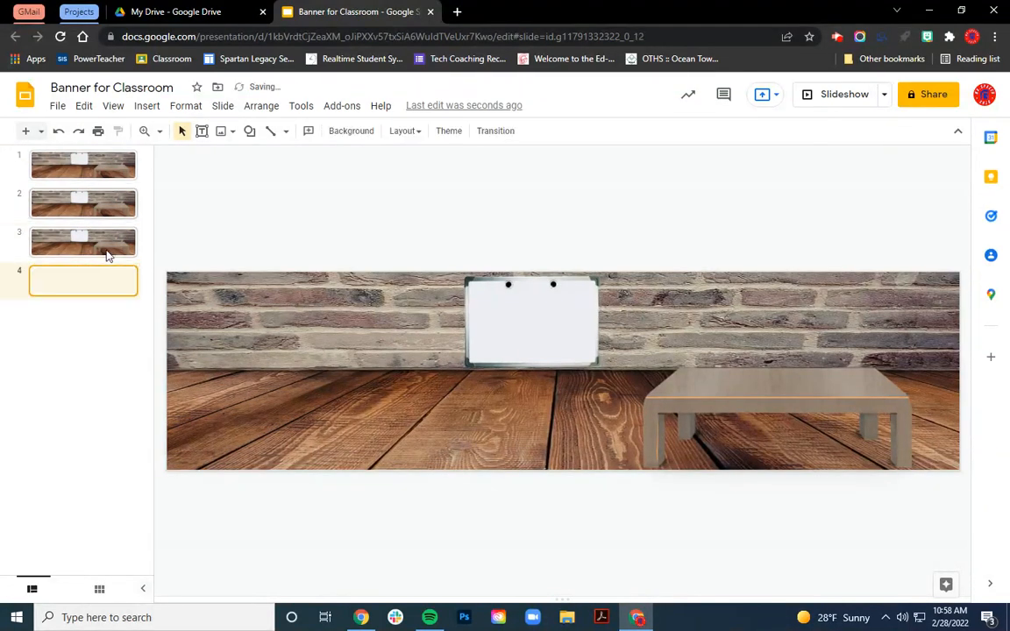
{"action": "key", "text": "ctrl+d"}
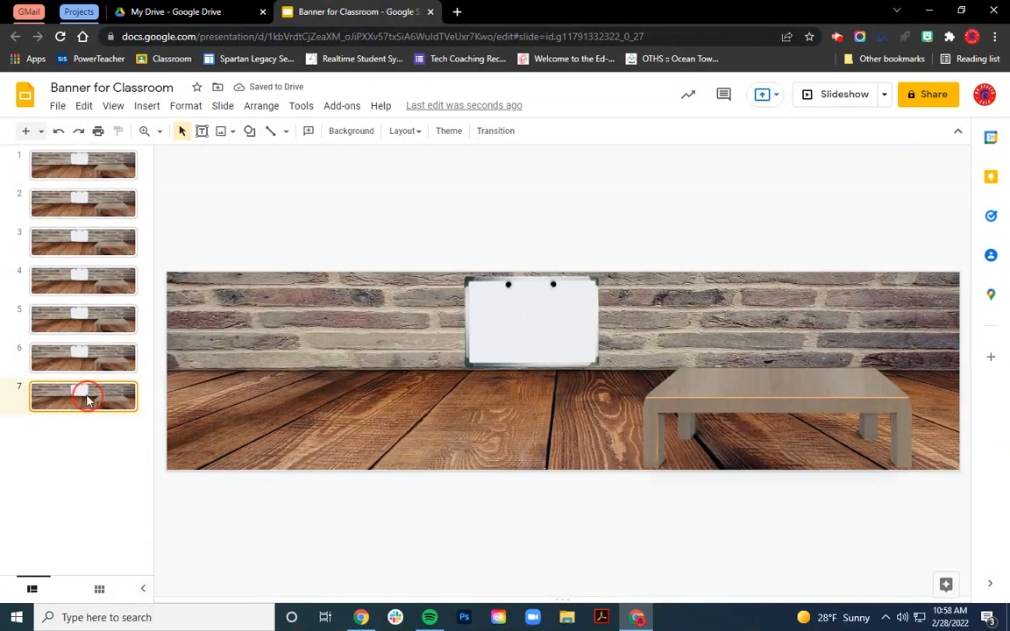
Step: Step back through the duplicated slides, view slides 2 and 3, and return to slide 1
{"action": "key", "text": "Up"}
{"action": "key", "text": "Up"}
{"action": "key", "text": "Up"}
{"action": "key", "text": "Up"}
{"action": "key", "text": "Up"}
{"action": "key", "text": "Up"}
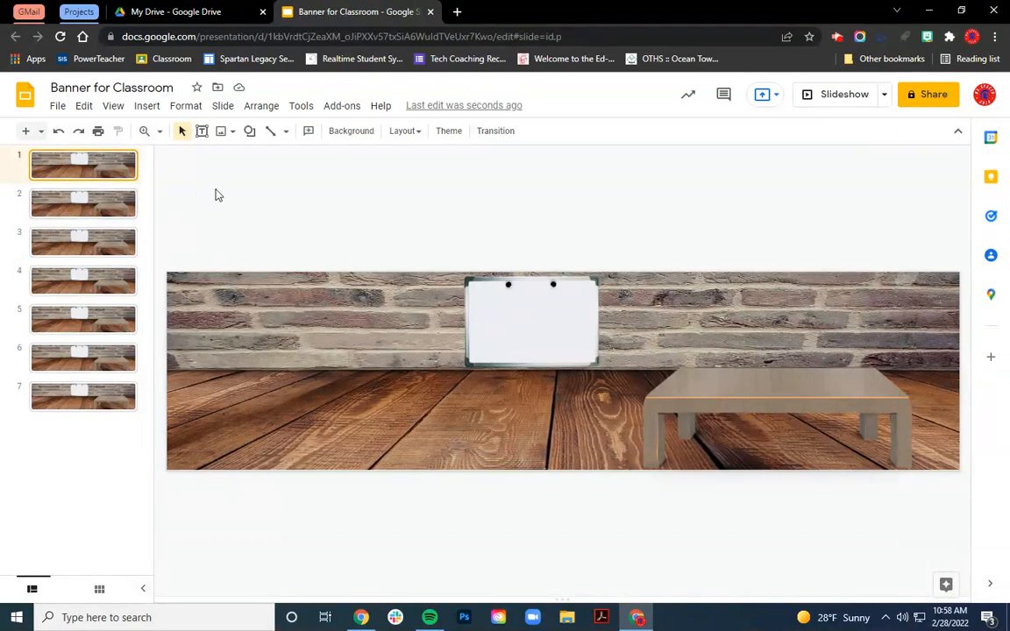
{"action": "left_click", "coordinate": [124, 204]}
{"action": "left_click", "coordinate": [113, 235]}
{"action": "left_click", "coordinate": [123, 165]}
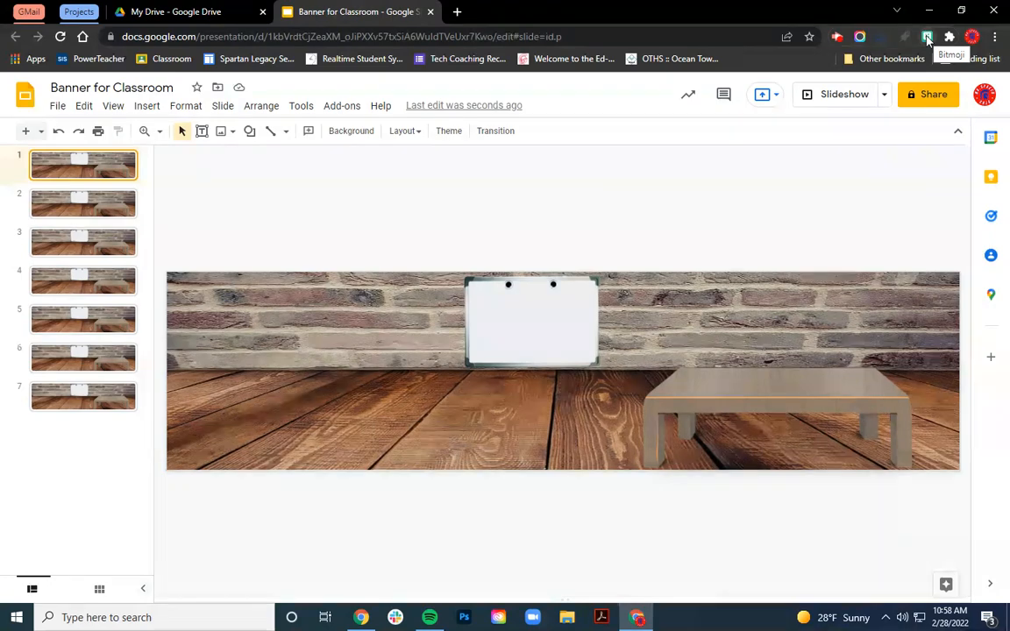
Step: Search Google for "bitmoji extension" in a new browser tab
{"action": "left_click", "coordinate": [457, 11]}
{"action": "type", "text": "bitmoji "}
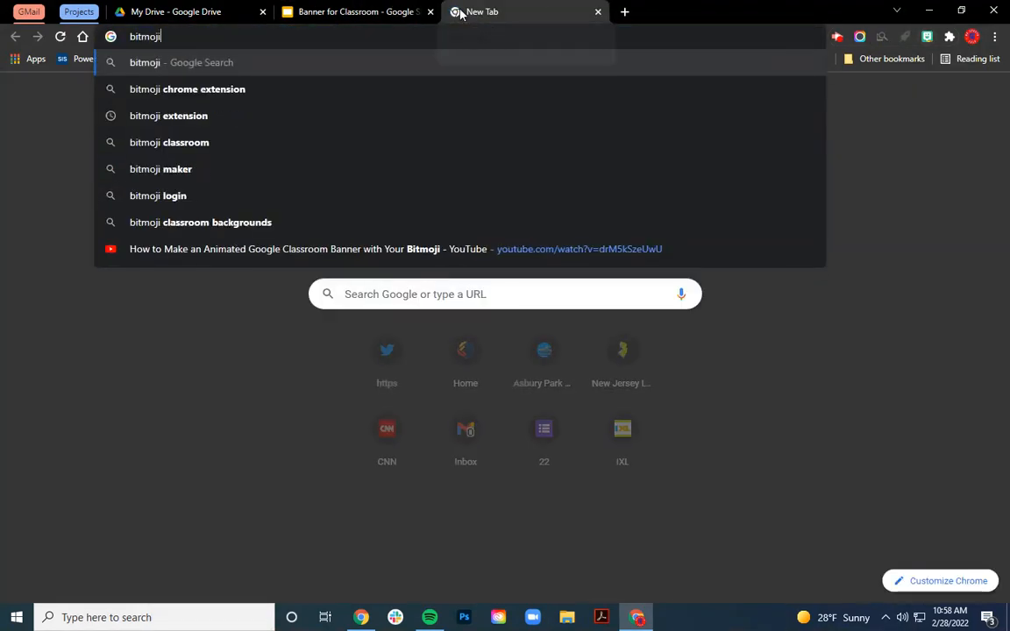
{"action": "type", "text": "extensi"}
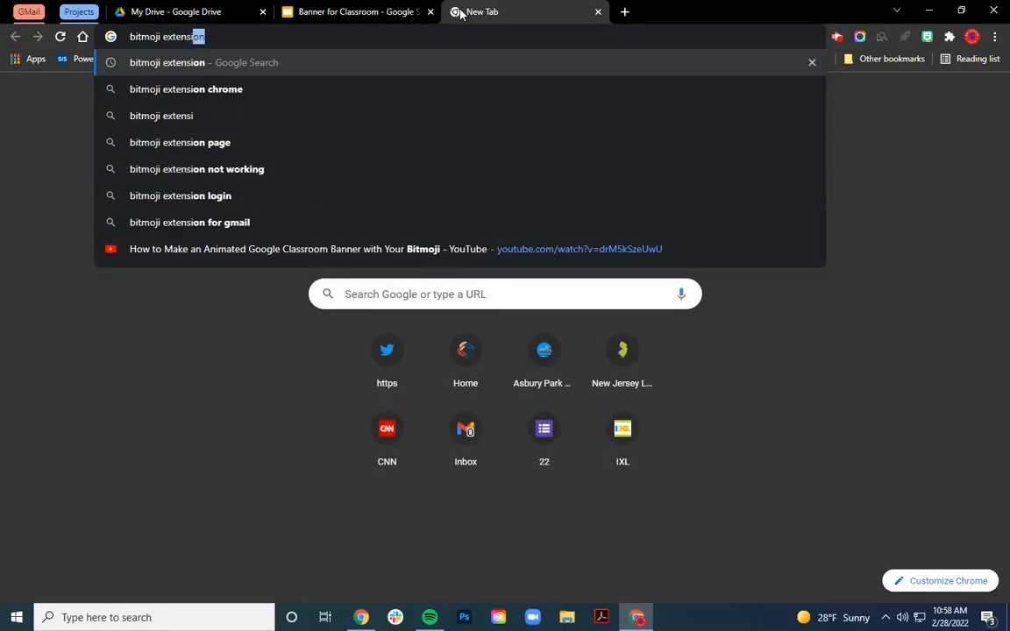
{"action": "key", "text": "Return"}
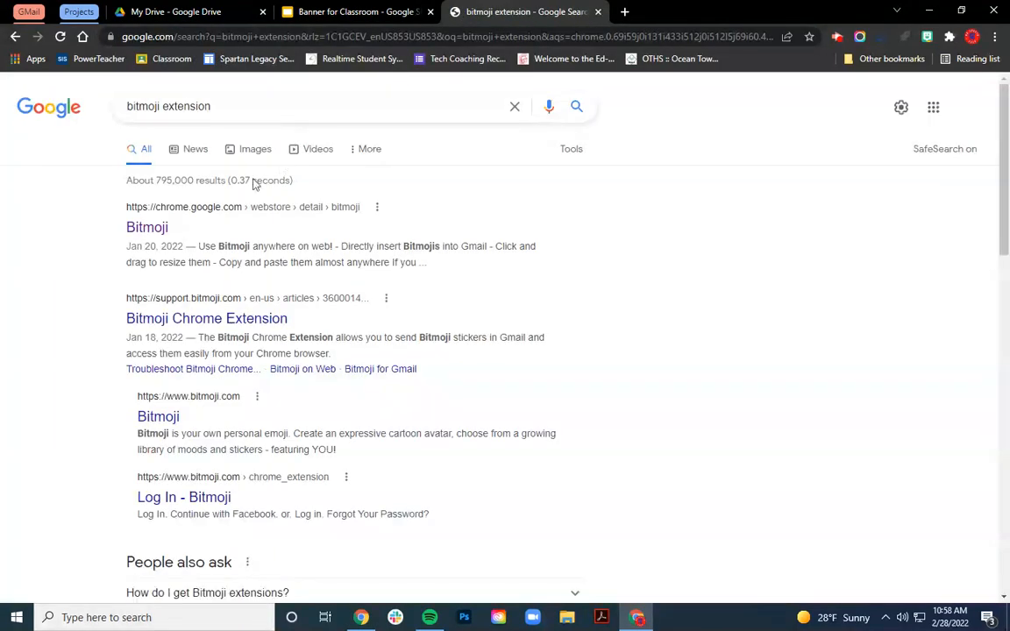
Step: Close the search results, return to the banner presentation, and search the Bitmoji extension for "jump"
{"action": "left_click", "coordinate": [598, 12]}
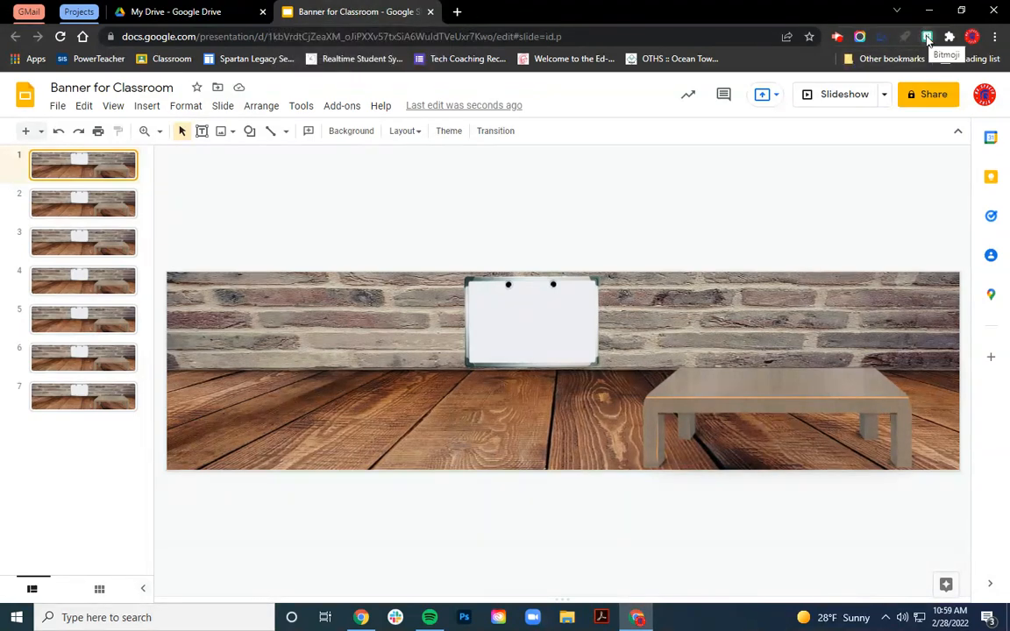
{"action": "left_click", "coordinate": [926, 37]}
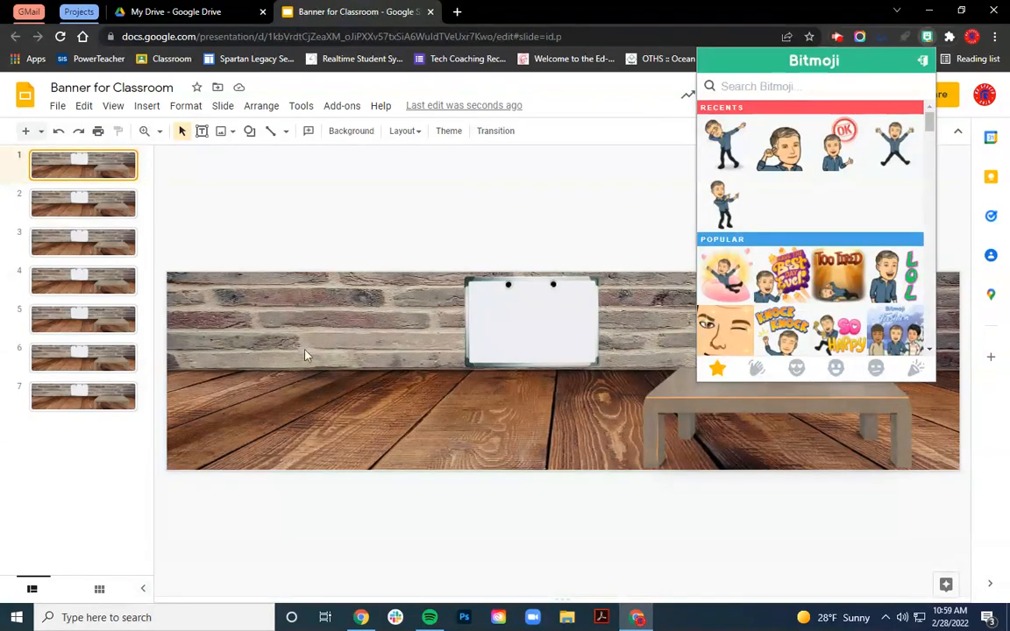
{"action": "type", "text": "jump"}
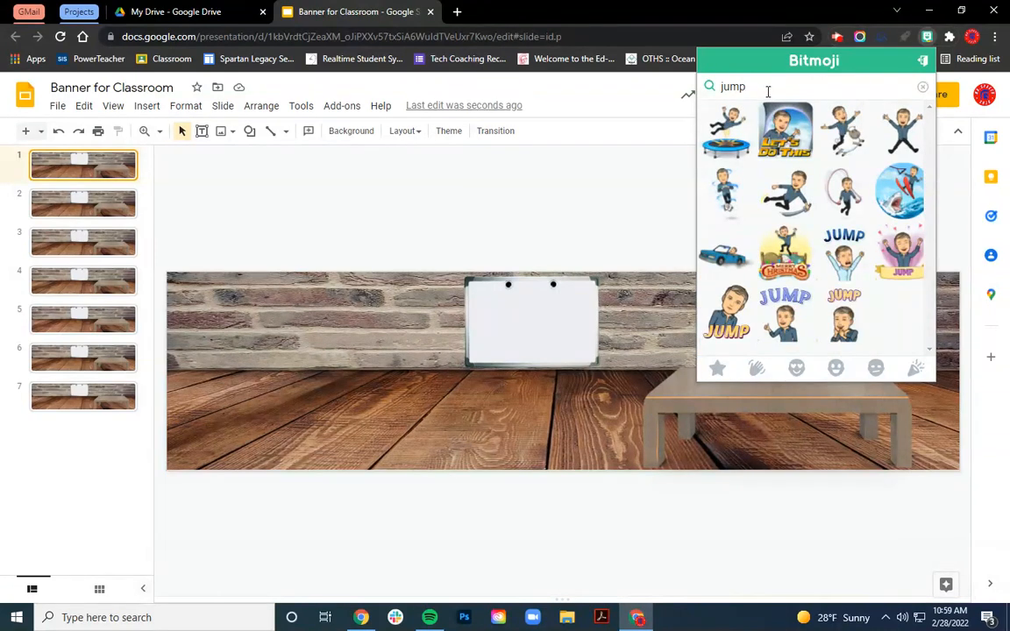
Step: Search the Bitmoji extension for "peek" instead and copy the Bitmoji leaning in with an outstretched hand
{"action": "double_click", "coordinate": [768, 91]}
{"action": "type", "text": "peek"}
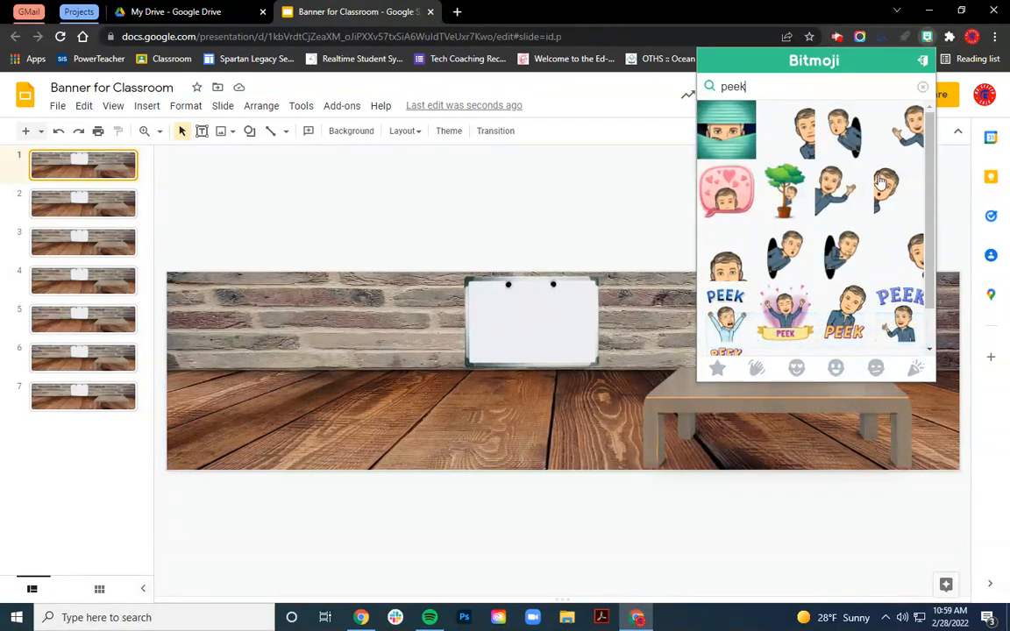
{"action": "right_click", "coordinate": [850, 199]}
{"action": "left_click", "coordinate": [875, 239]}
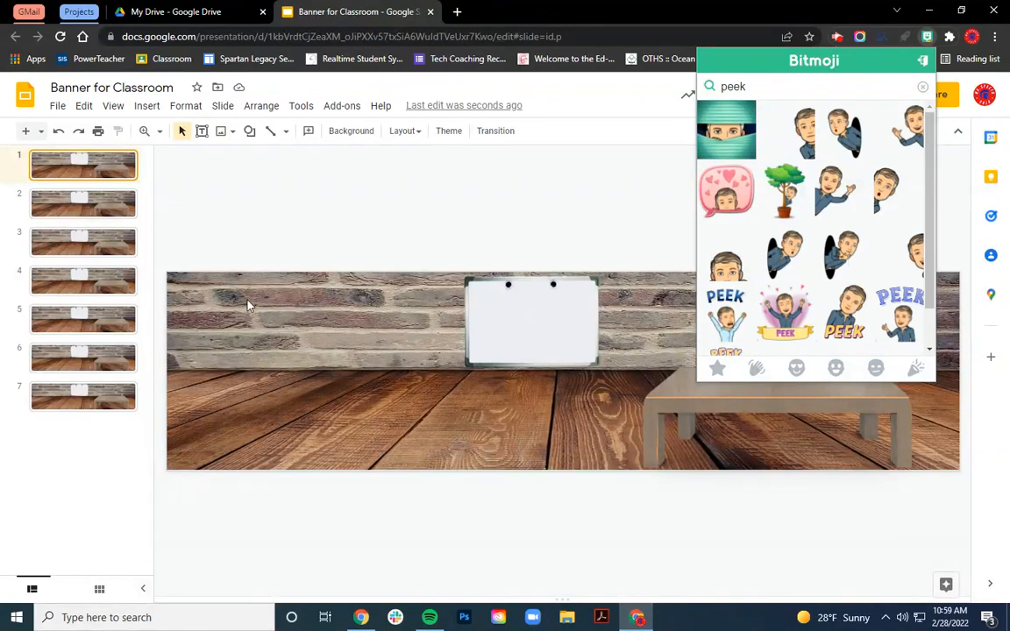
Step: Paste the copied Bitmoji onto slide 1 and align it with the banner's left edge so it peeks in from the side
{"action": "left_click", "coordinate": [260, 265]}
{"action": "key", "text": "ctrl+v"}
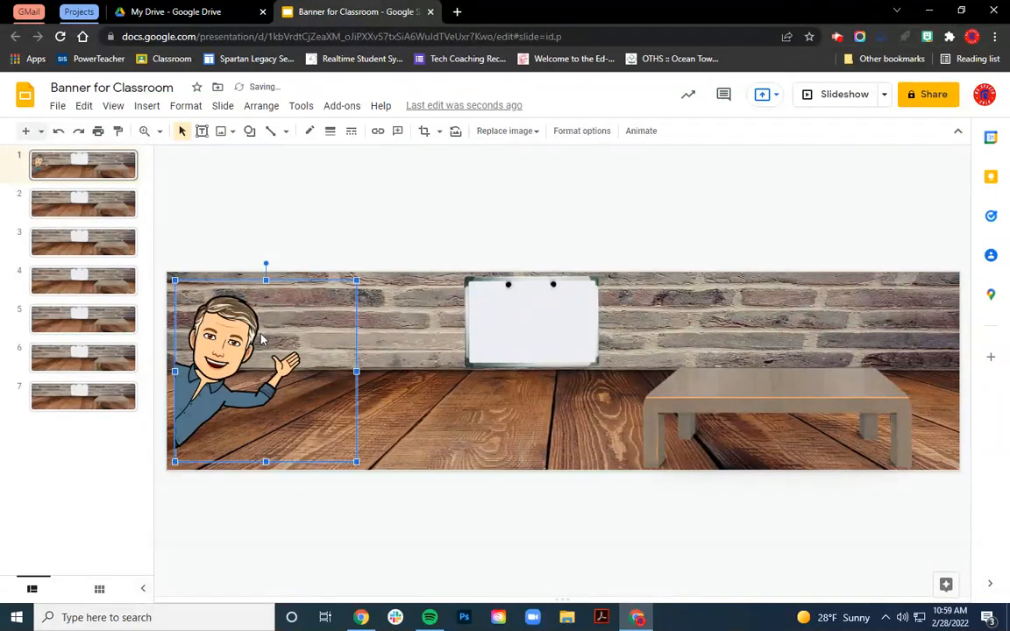
{"action": "left_click_drag", "start_coordinate": [260, 339], "coordinate": [258, 342]}
{"action": "left_click_drag", "start_coordinate": [255, 342], "coordinate": [256, 348]}
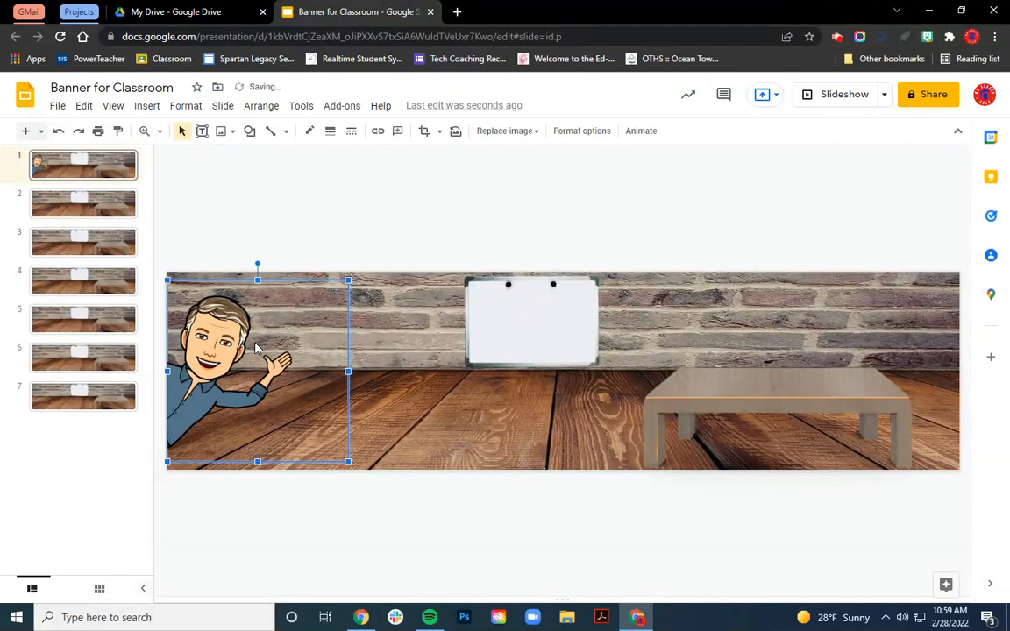
Step: Draw a text box on slide 1 that fills most of the whiteboard's writing area
{"action": "left_click", "coordinate": [129, 175]}
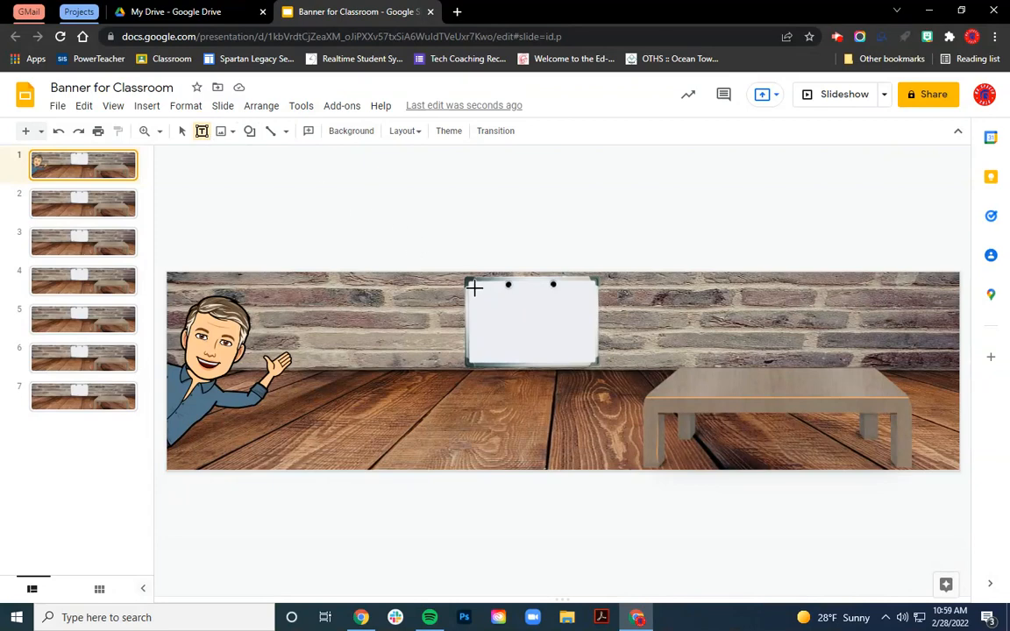
{"action": "left_click_drag", "start_coordinate": [474, 289], "coordinate": [585, 355]}
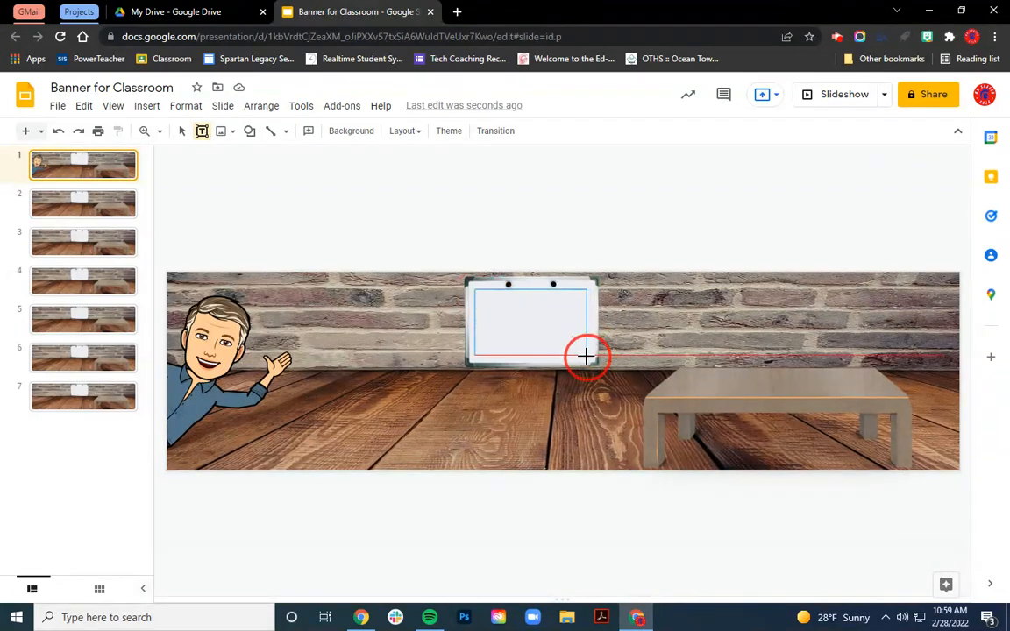